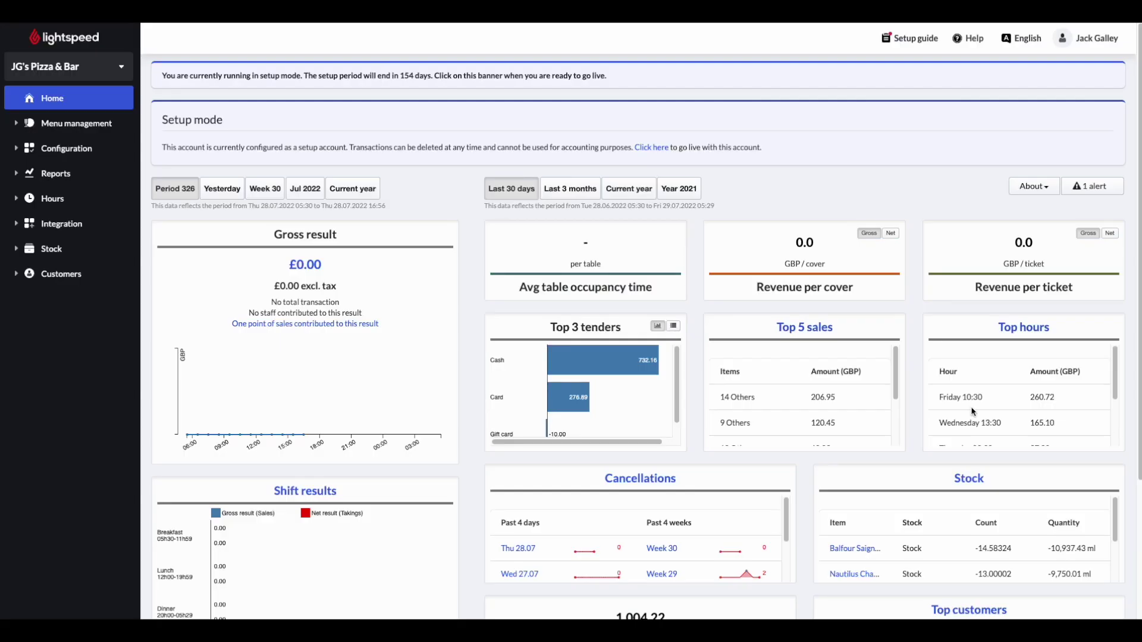
Start a new printer under Configuration > Printing > Printers with the Epson M-30 LAN/WiFi driver.
left_click(71, 148)
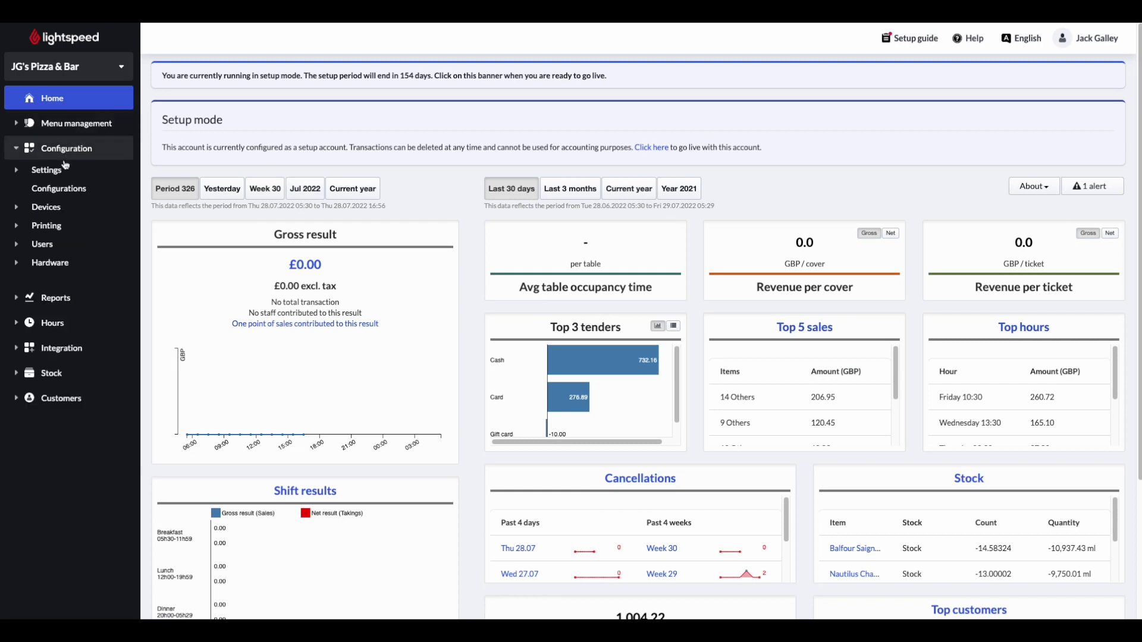
left_click(61, 227)
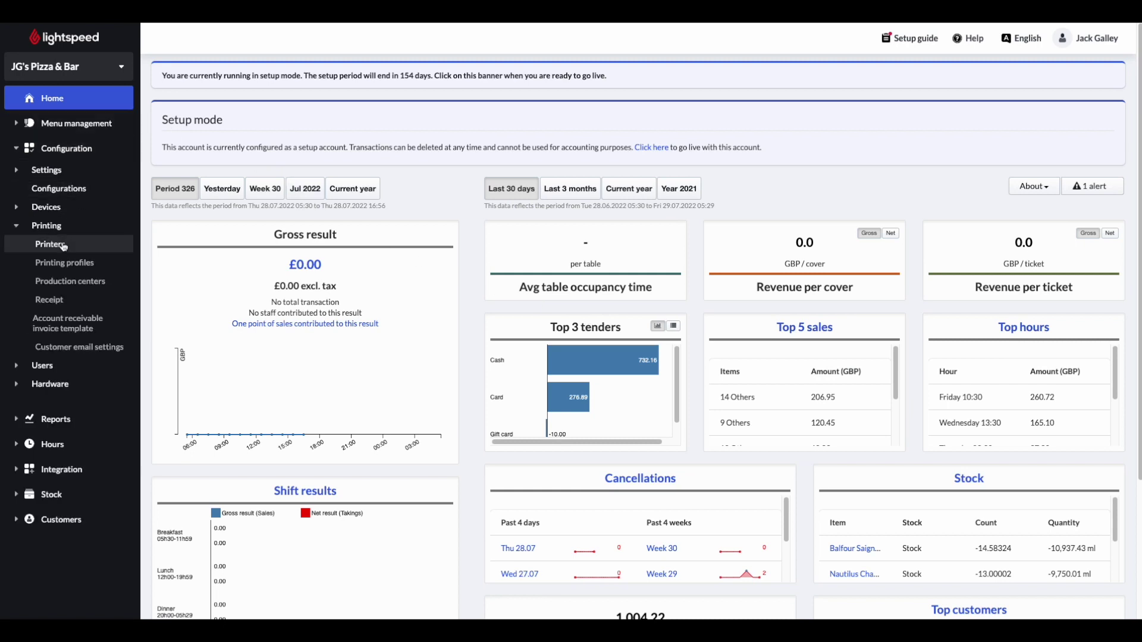
left_click(63, 245)
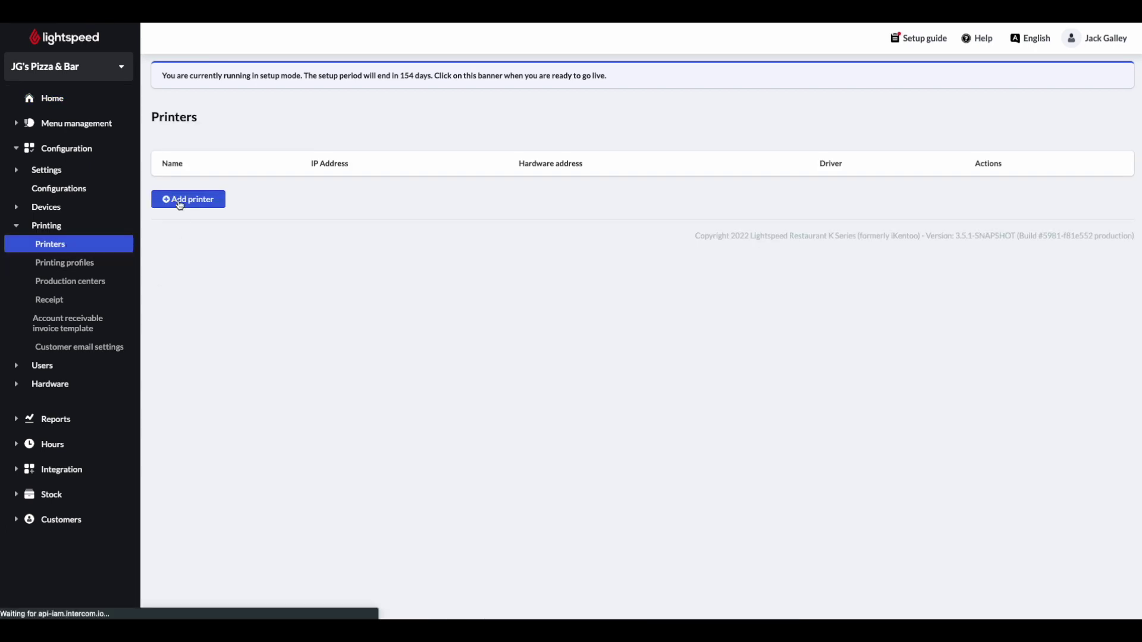
left_click(180, 200)
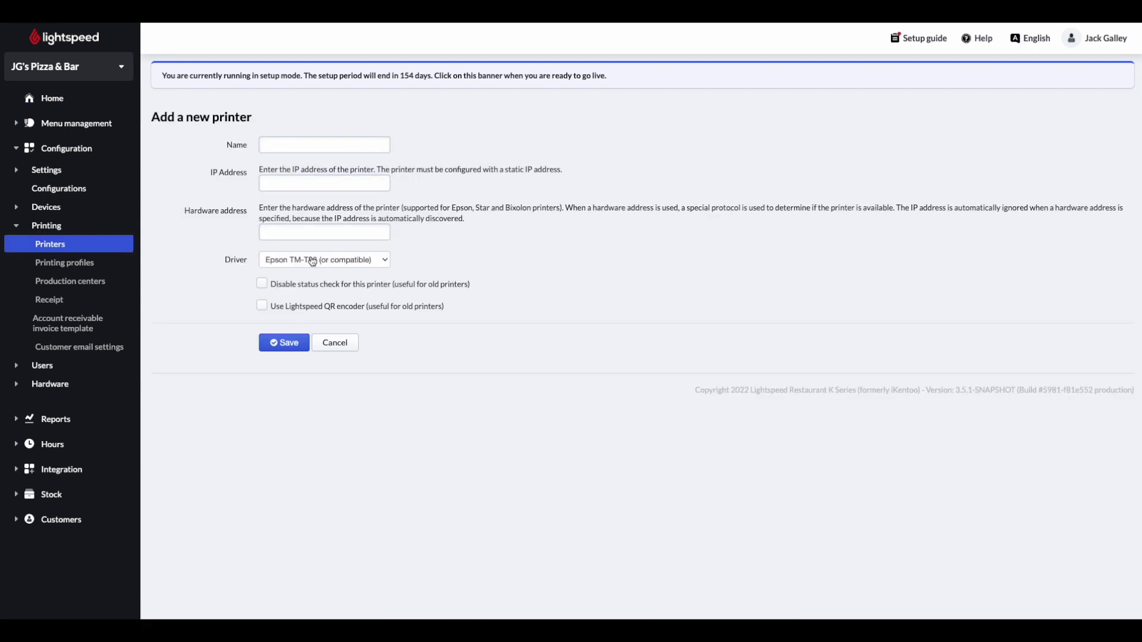
left_click(310, 260)
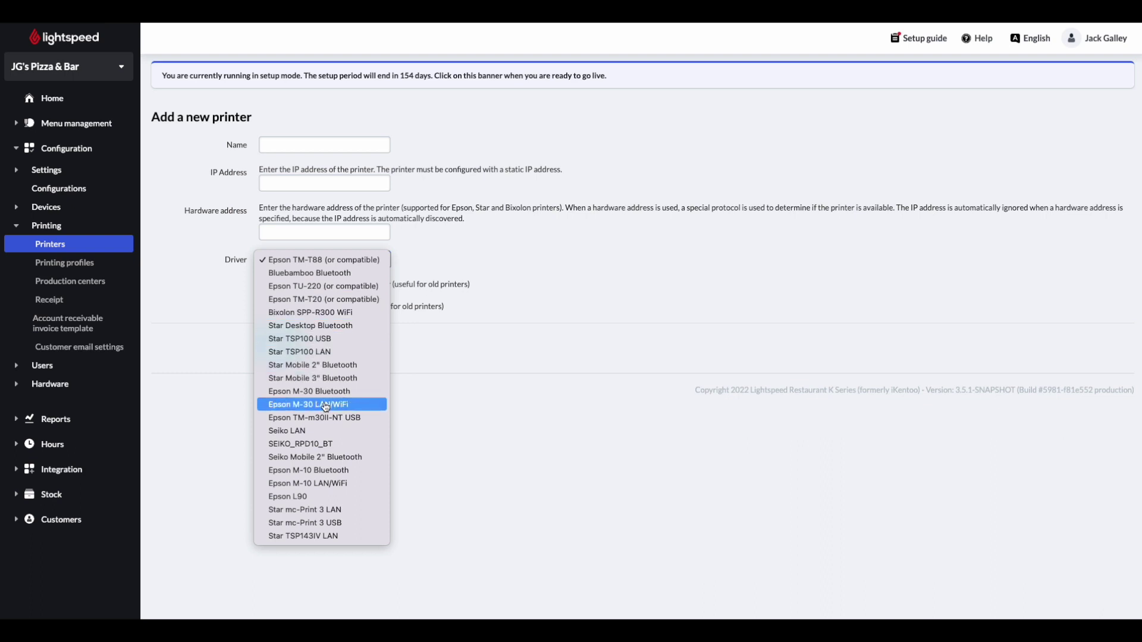
left_click(325, 405)
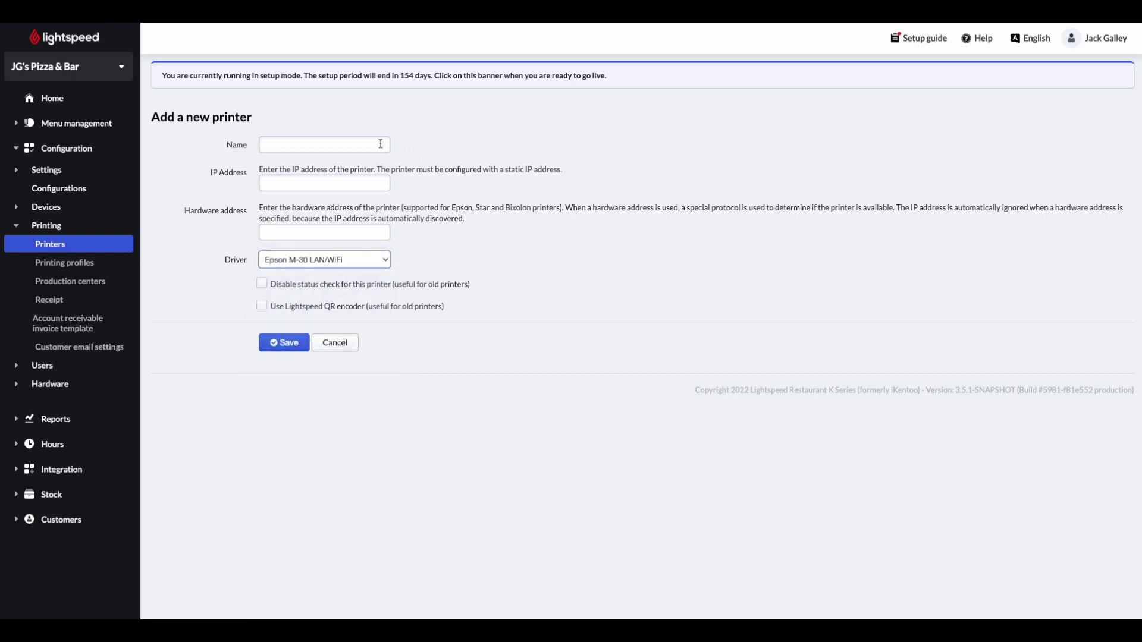
Name the printer PRT-Bar and set its hardware address to 38:1A:52:3B:4C:97.
left_click(381, 143)
type("PR")
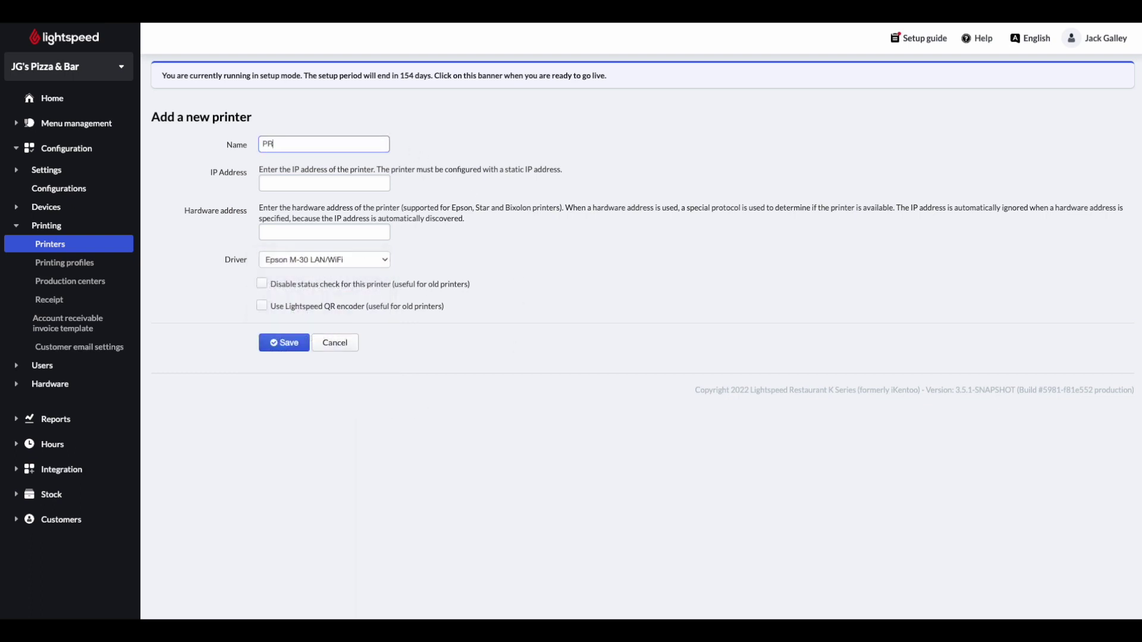
type("T-Bar")
left_click(361, 233)
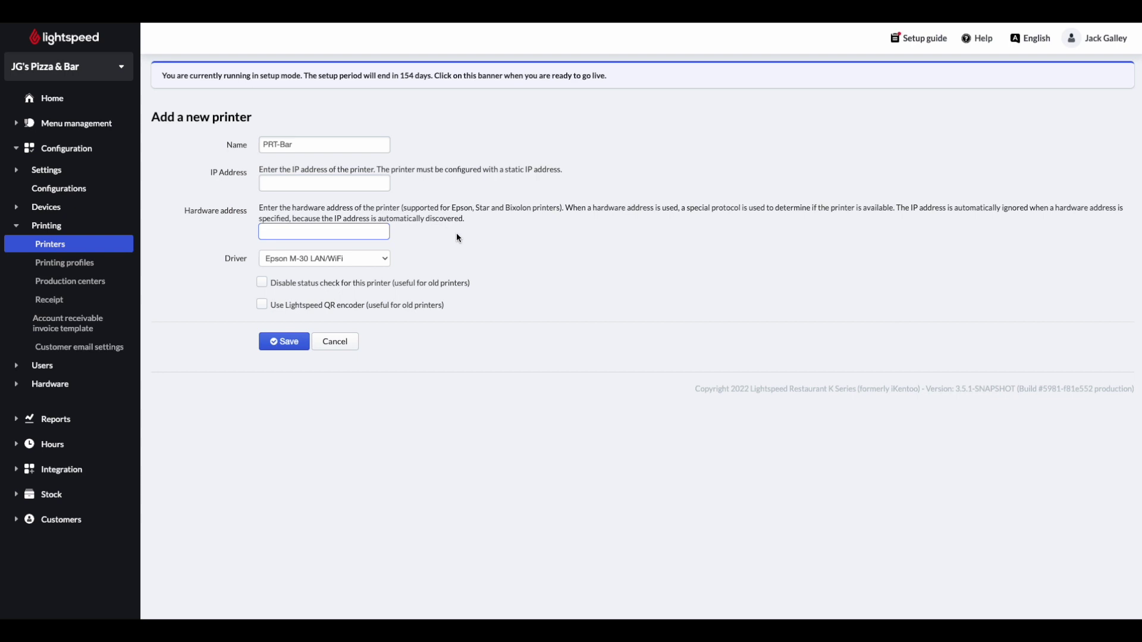
type("38:")
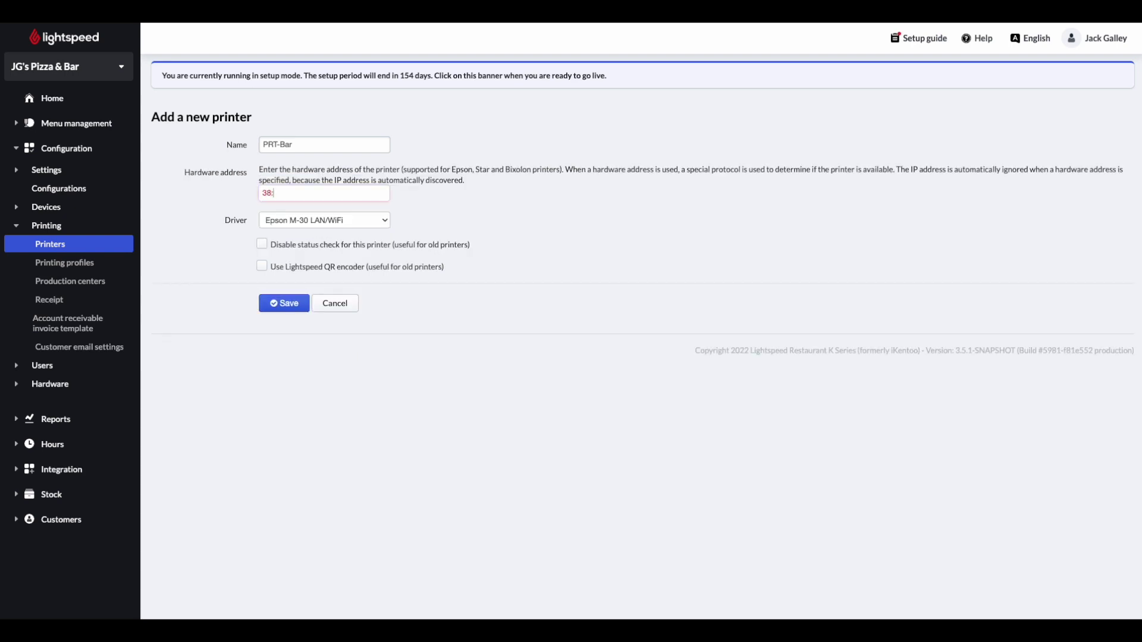
type("1A:52:3B:4C:97")
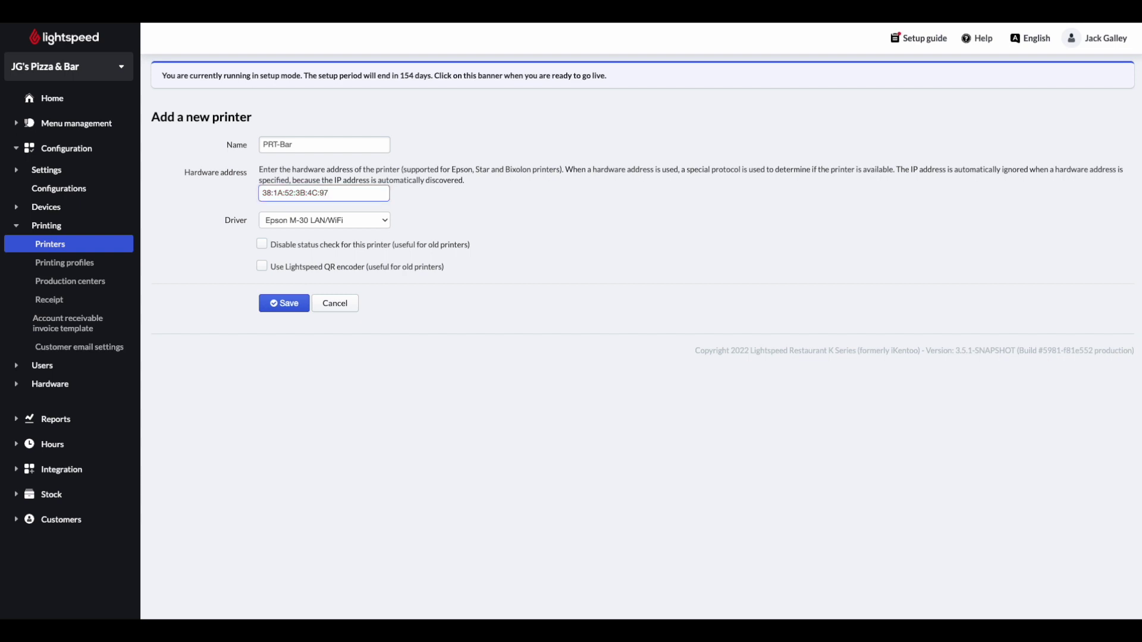
Save PRT-Bar, then create printing profile PP-Bar with 2 copies assigned to printer PRT-Bar.
left_click(279, 306)
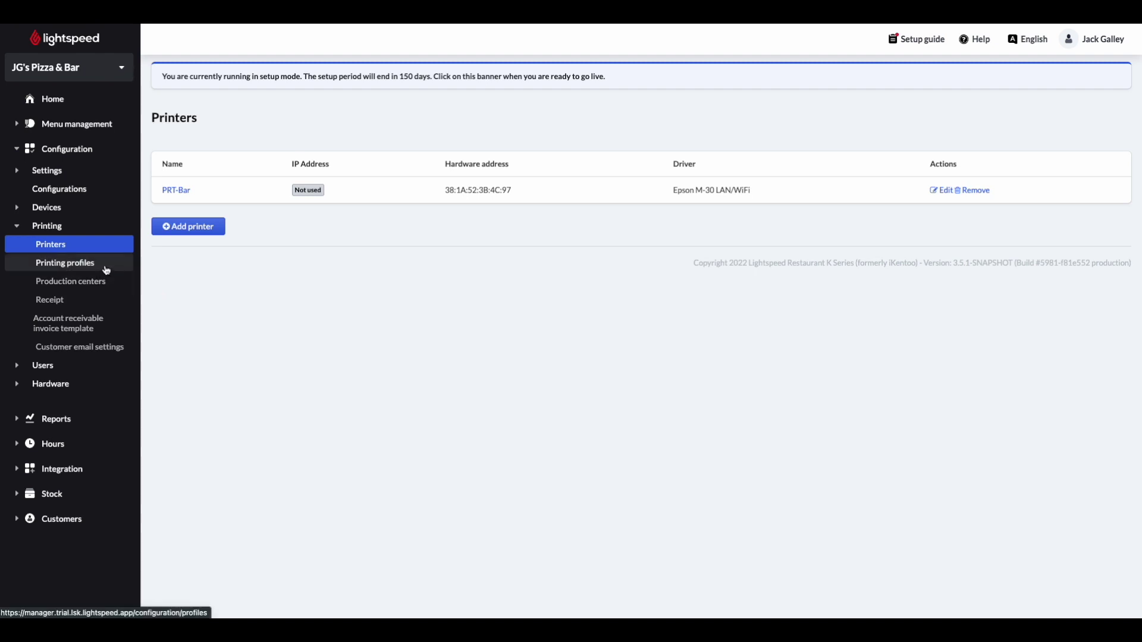
left_click(107, 269)
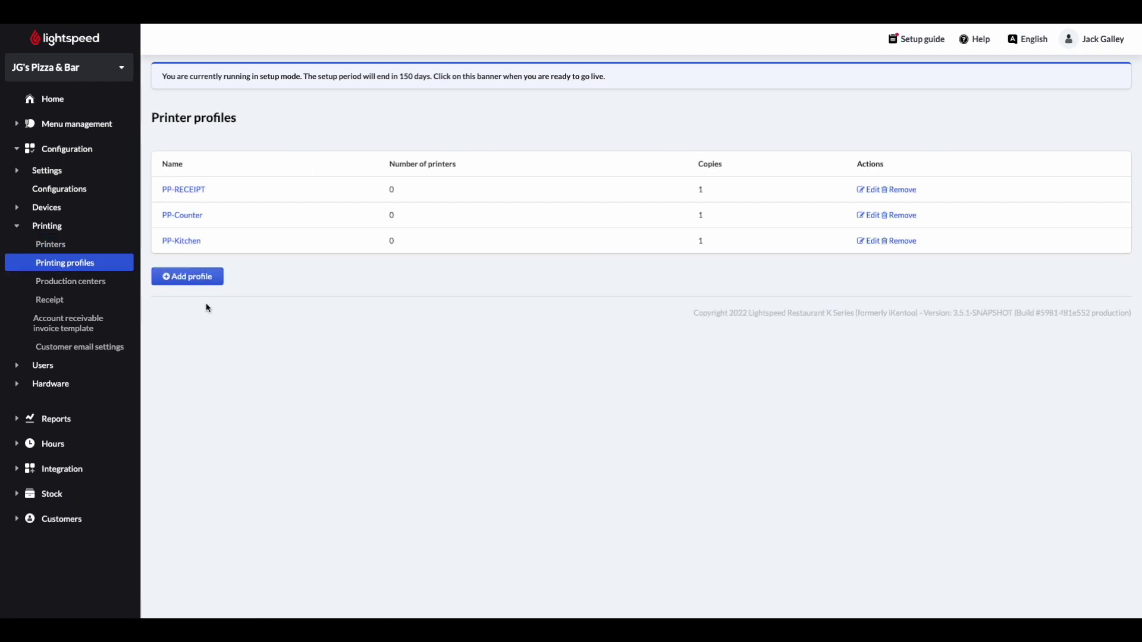
left_click(200, 286)
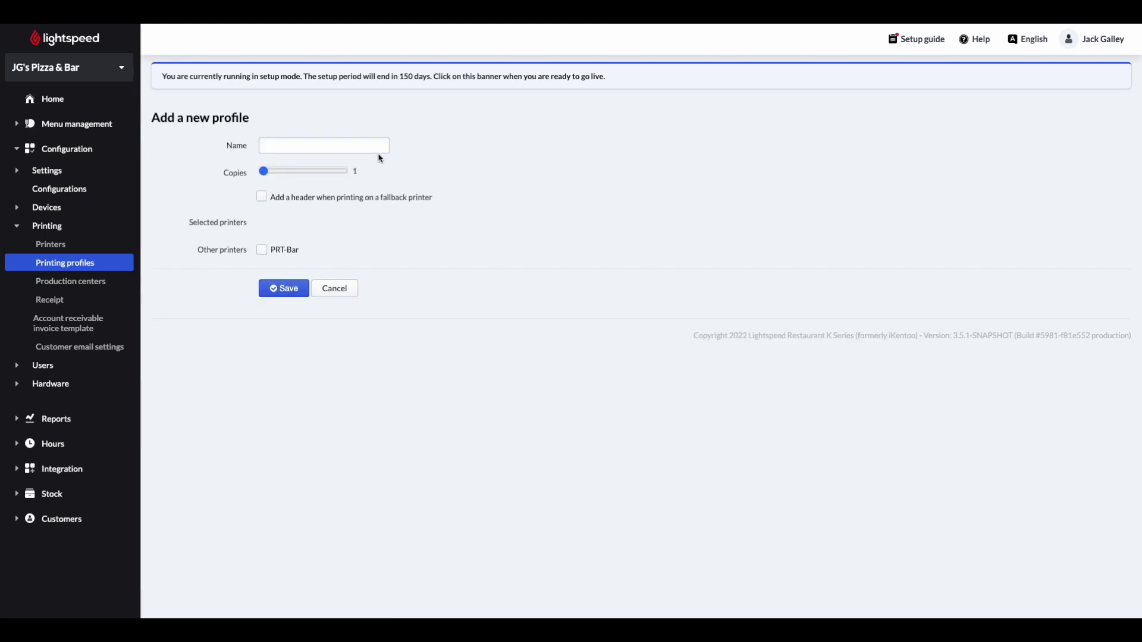
left_click(362, 139)
type("P")
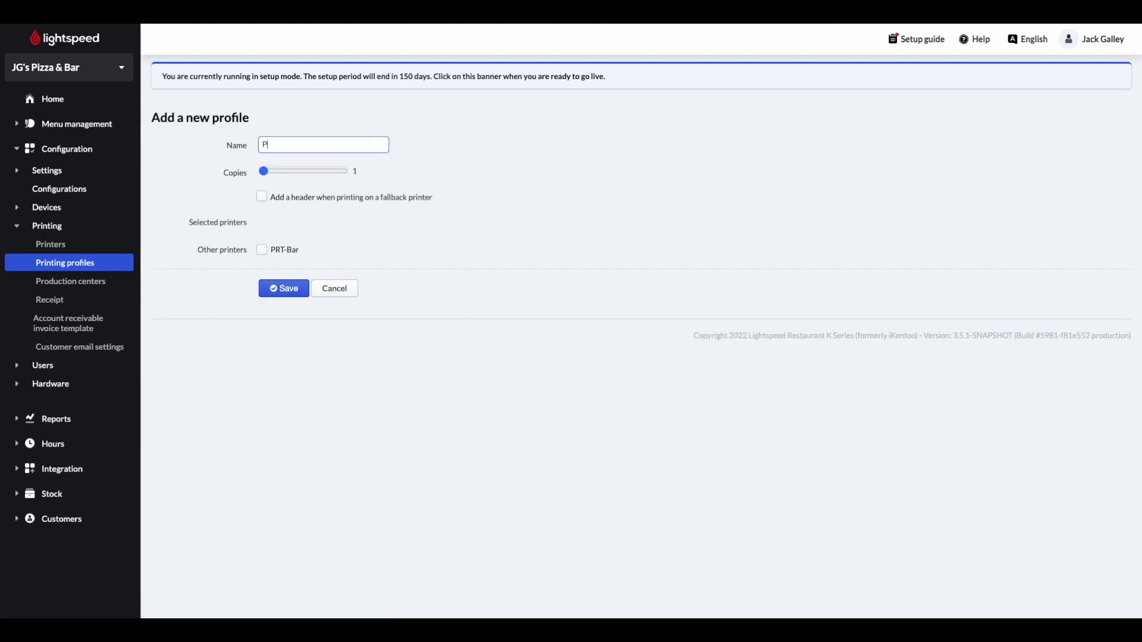
type("P-Bar")
left_click_drag(262, 171, 280, 175)
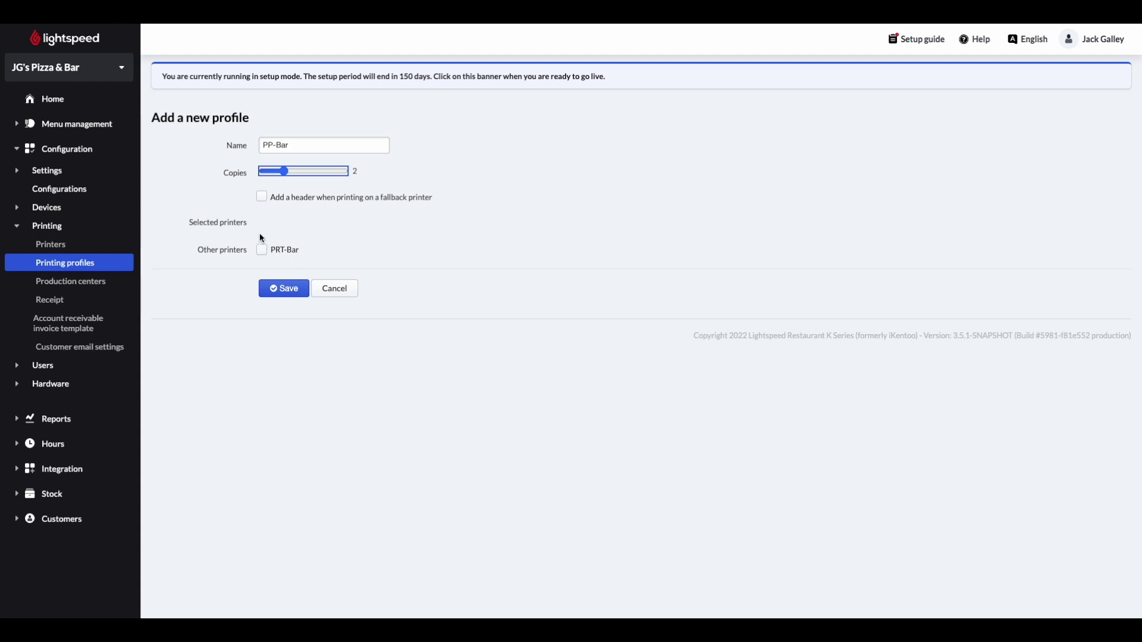
left_click(262, 251)
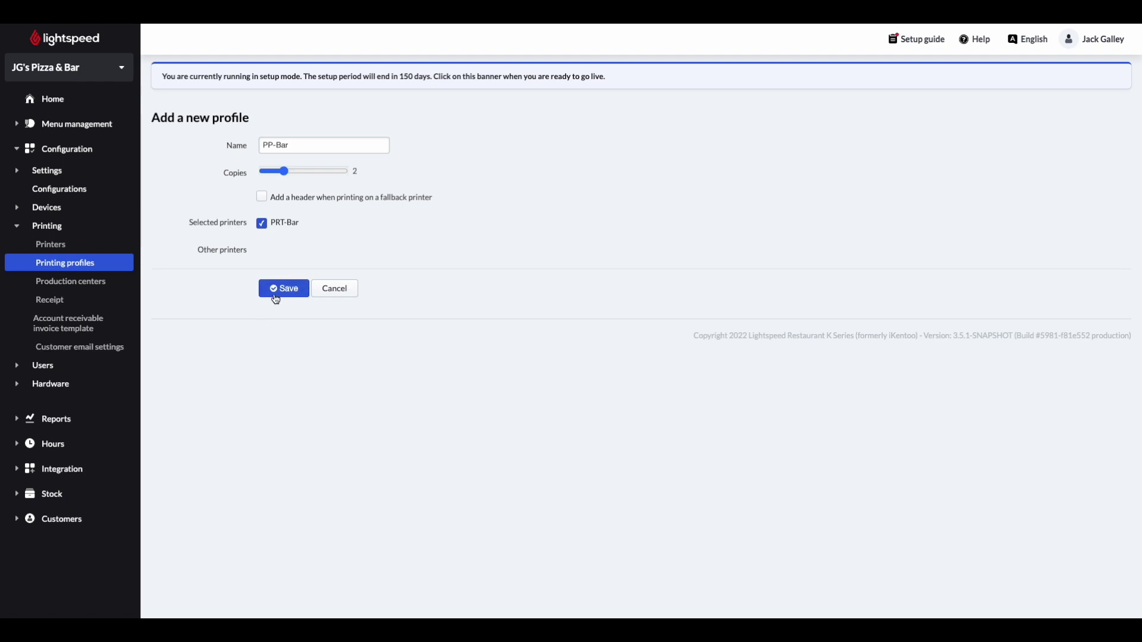
left_click(275, 295)
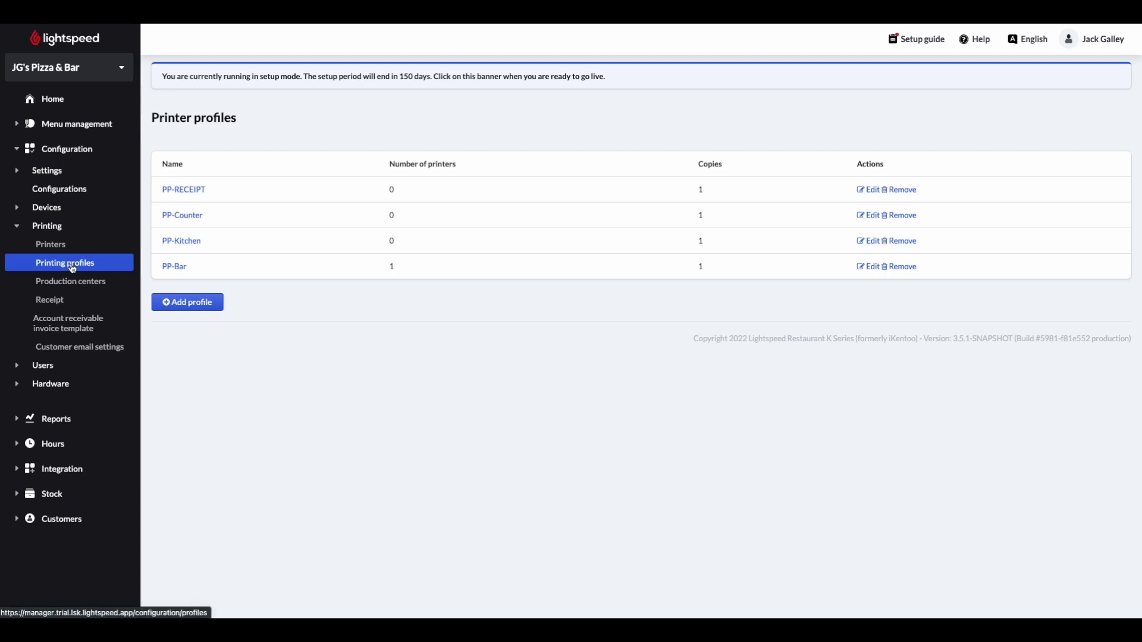
Add a production center named 'Bar' using printer profile PP-Bar and save it.
left_click(73, 282)
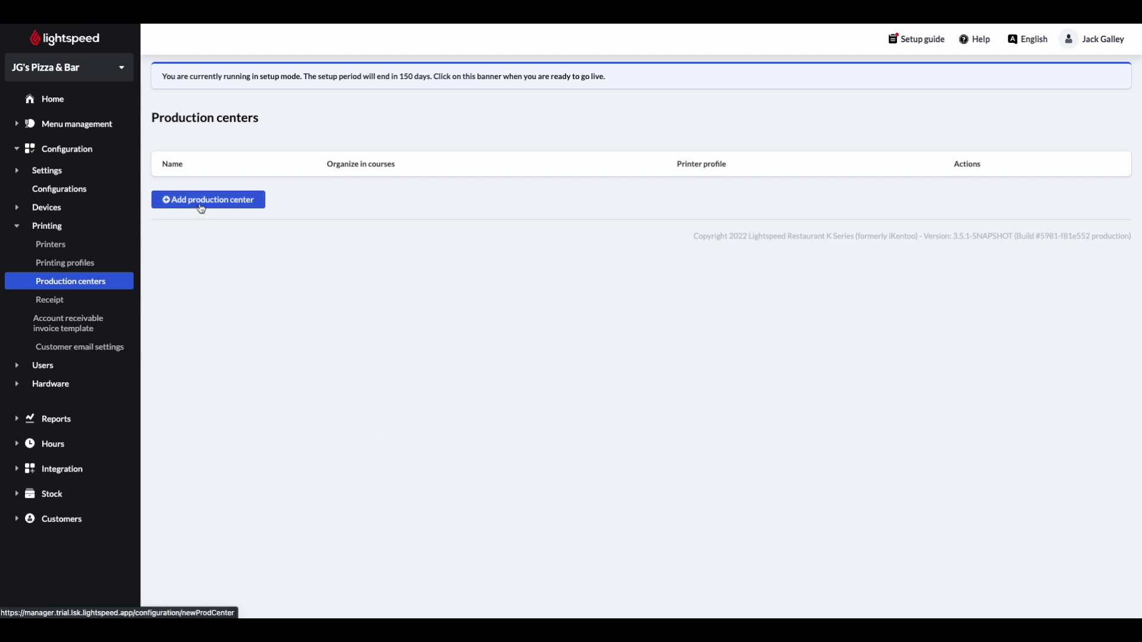
left_click(201, 206)
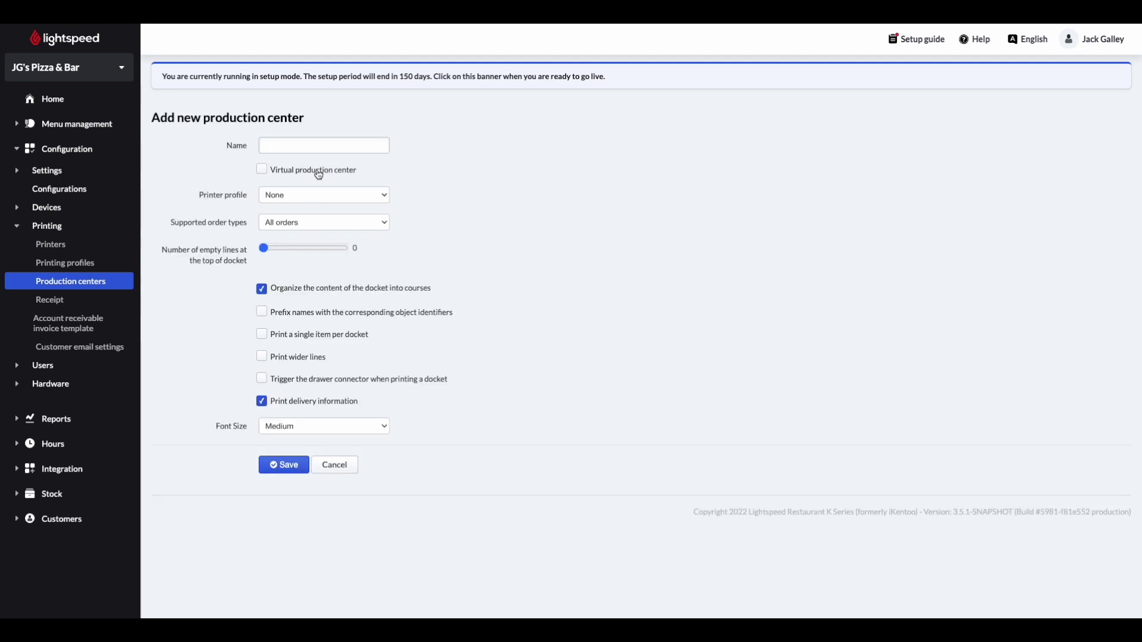
left_click(320, 149)
type("B")
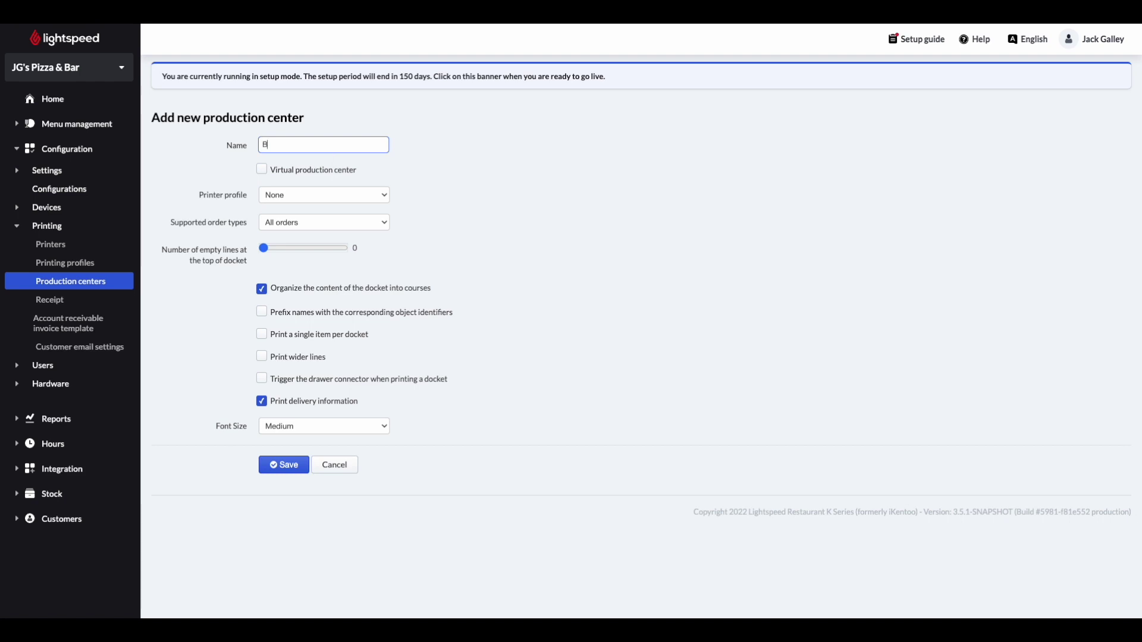
type("ar")
left_click_drag(199, 198, 247, 204)
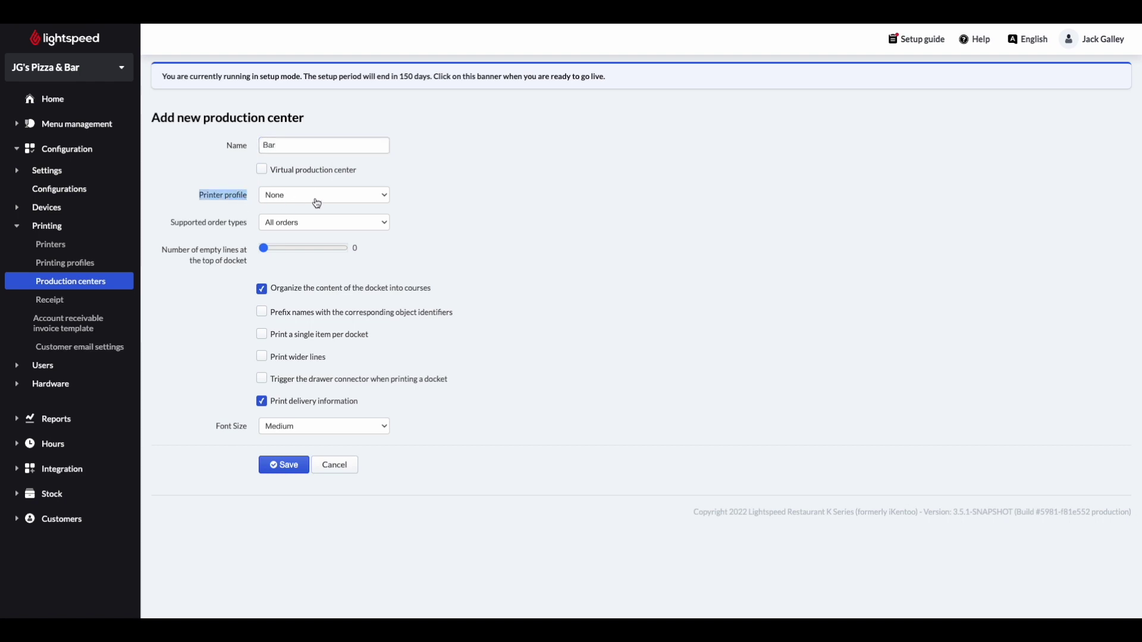
left_click(348, 203)
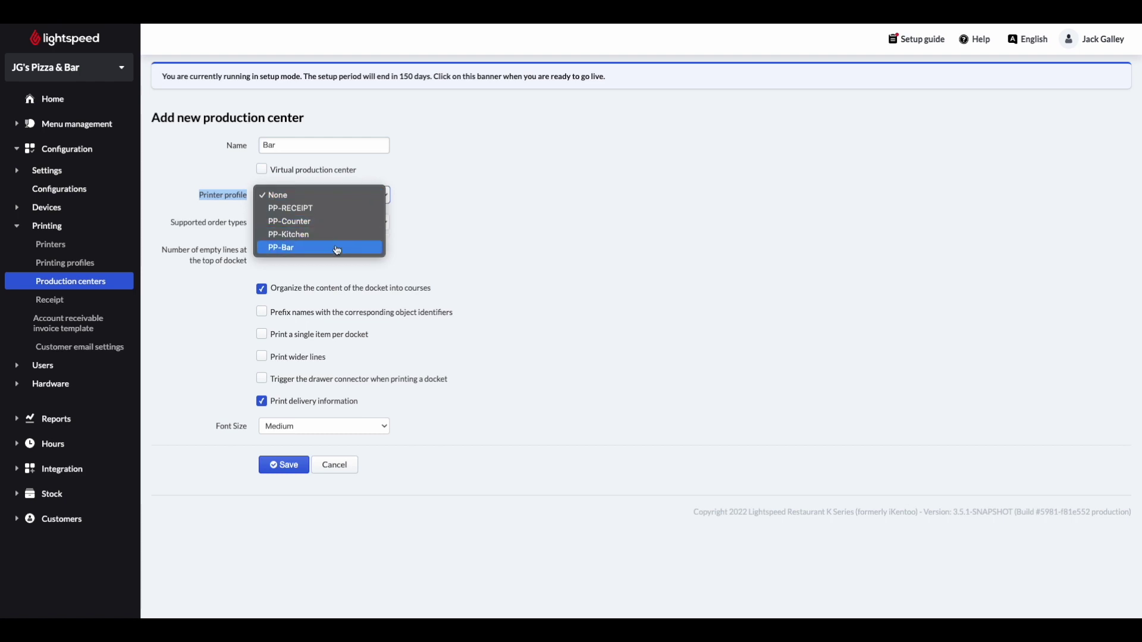
left_click(336, 250)
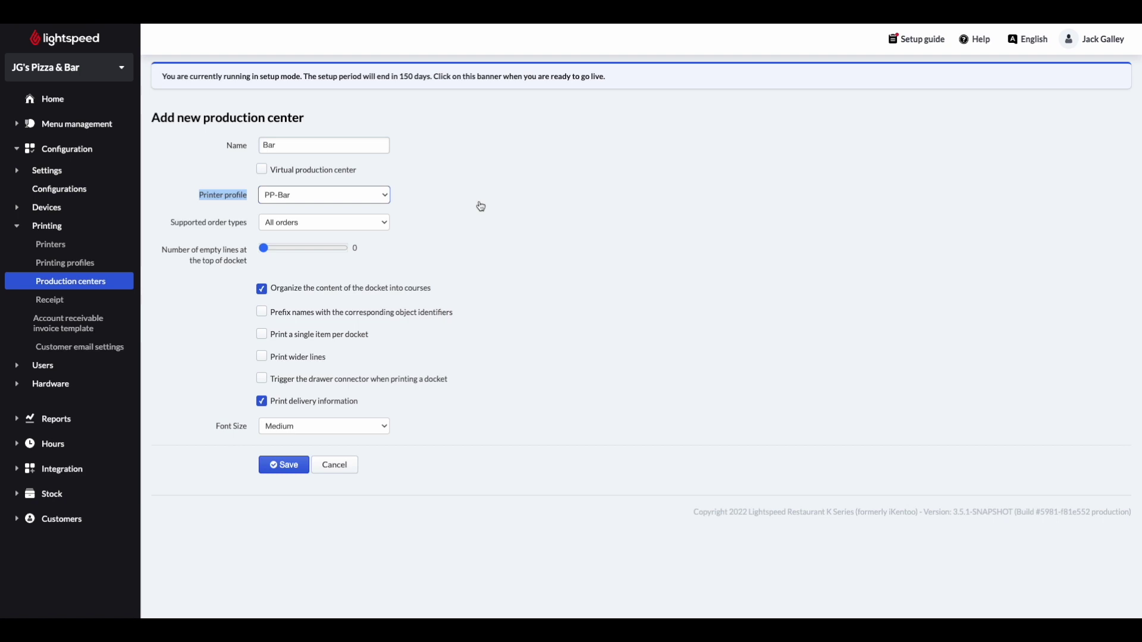
left_click(480, 207)
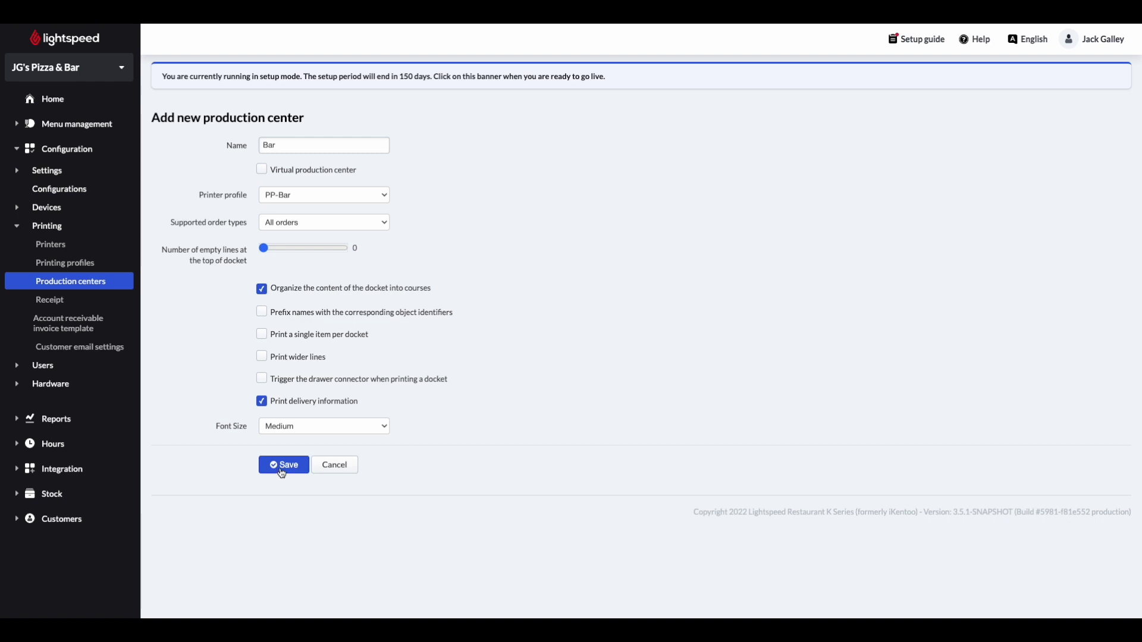
left_click(282, 469)
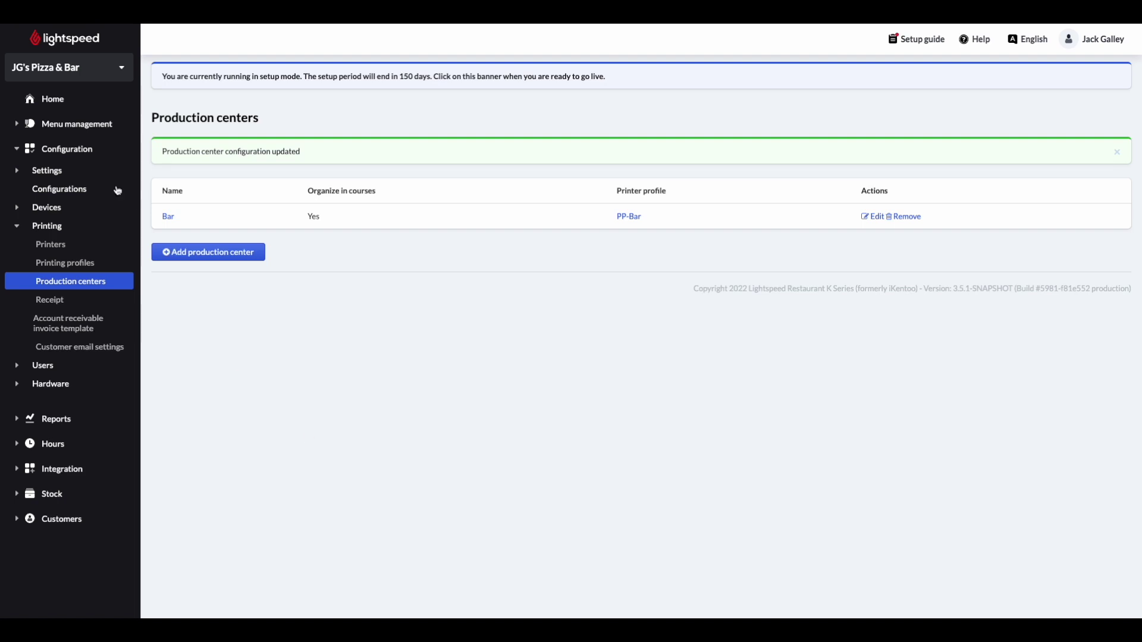
In Menu management > Accounting groups, set Alcoholic beverages' production center to Bar and save.
left_click(81, 130)
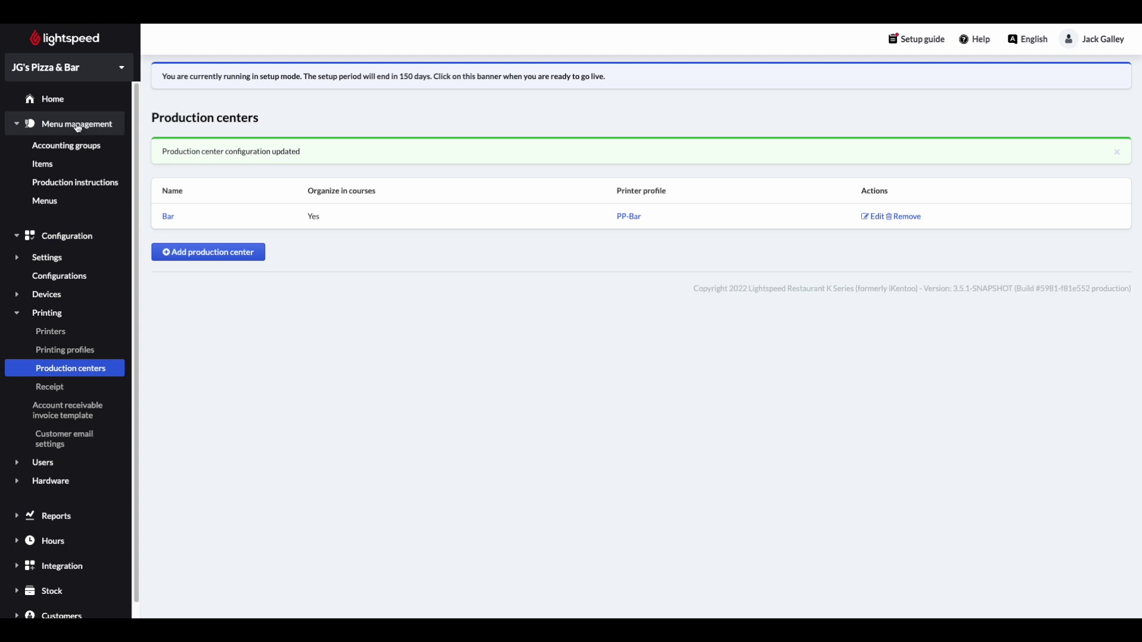
left_click(70, 146)
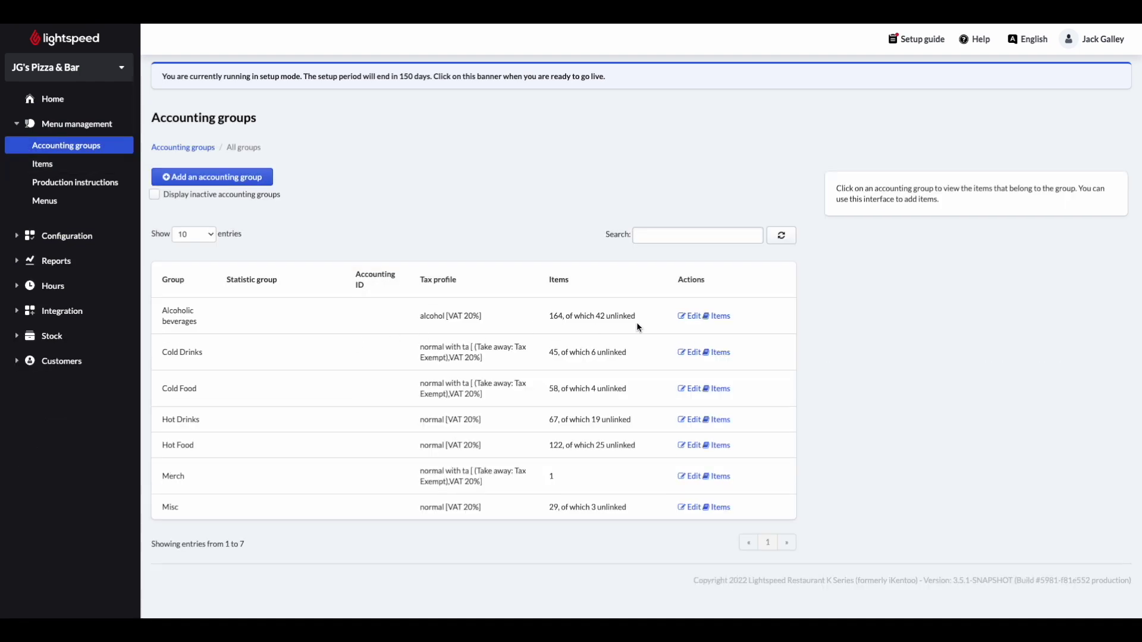
left_click(689, 315)
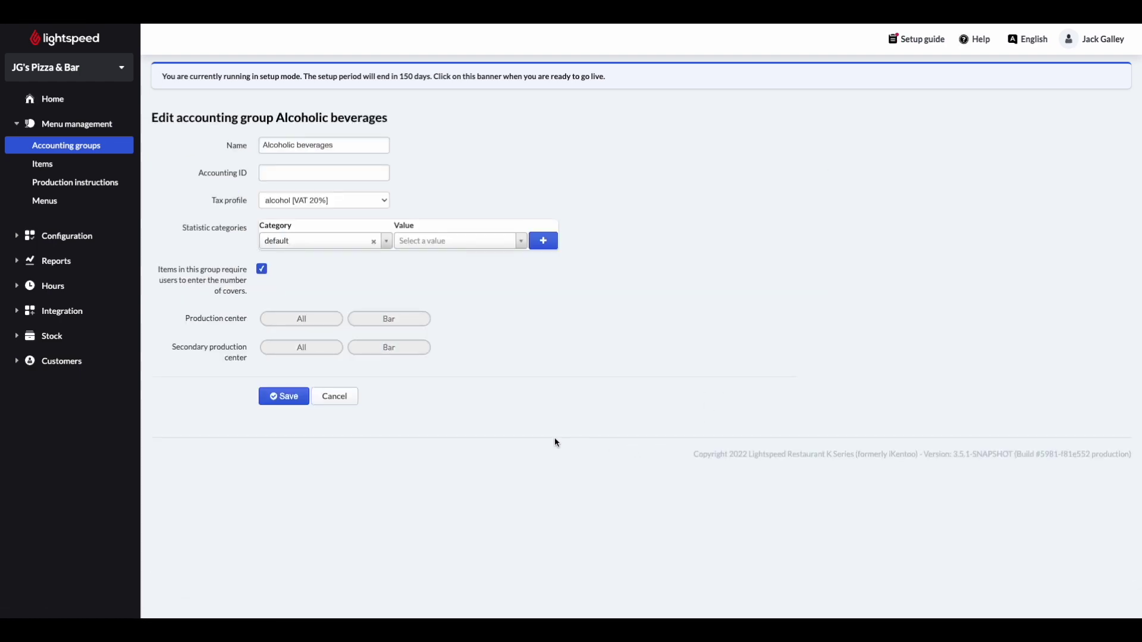
left_click(400, 321)
left_click(288, 408)
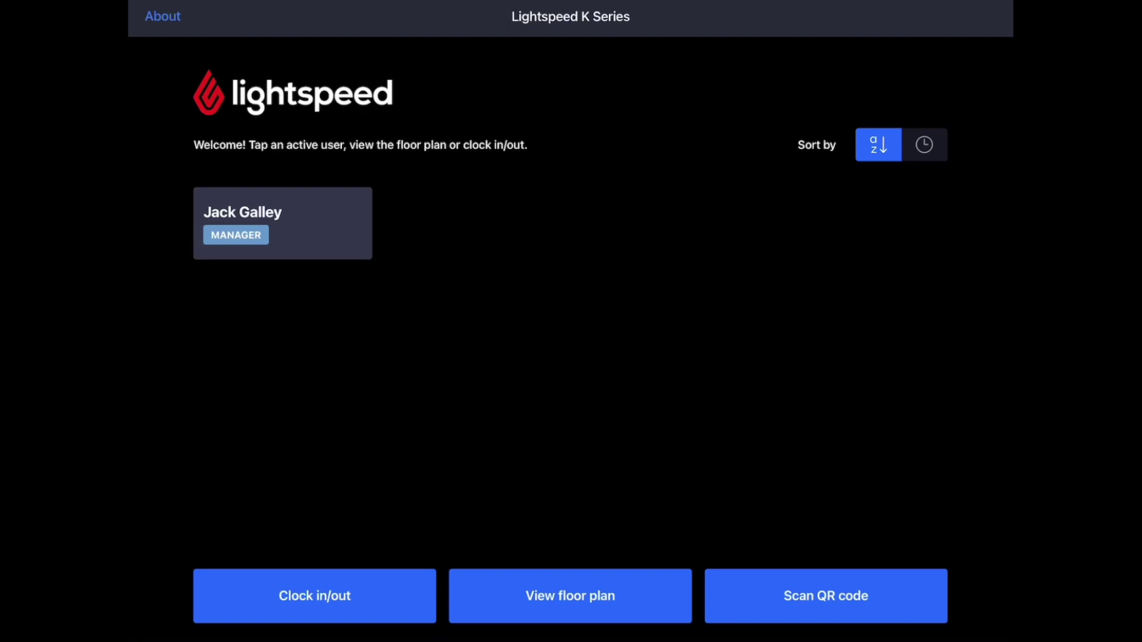
Sign in to the POS as manager, sync the Back Office configuration, and open Printing center.
left_click(283, 223)
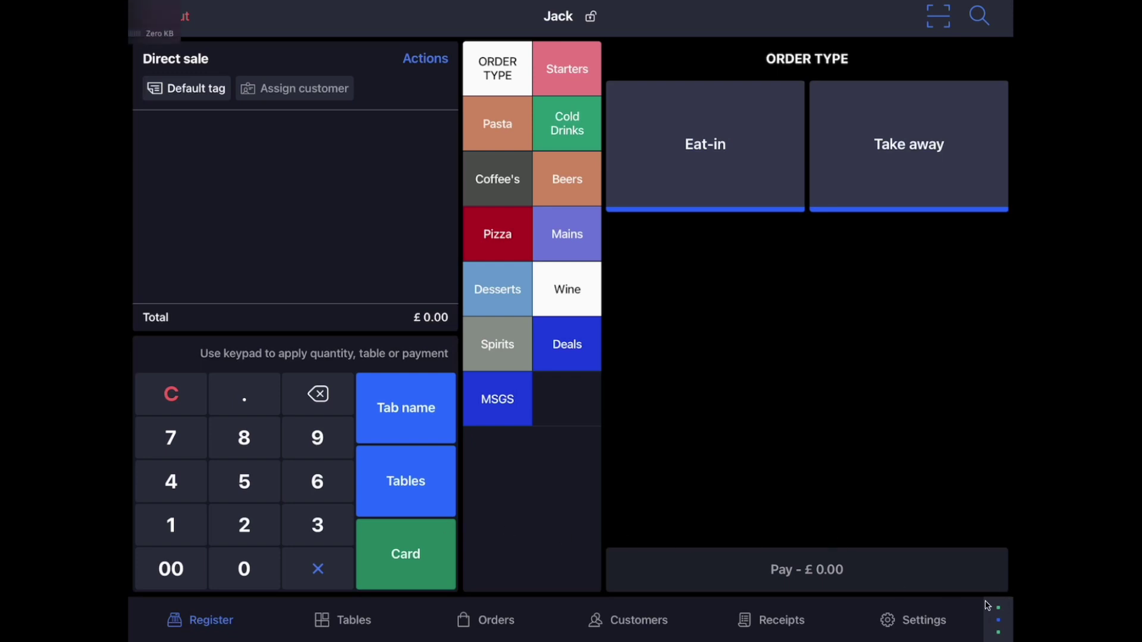
left_click(993, 635)
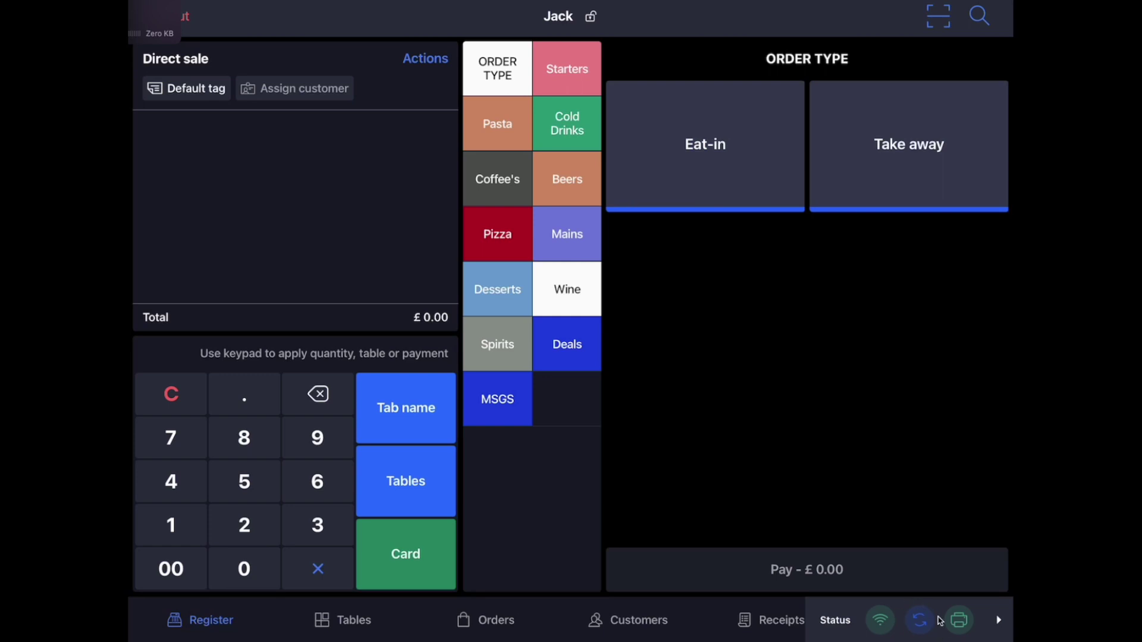
left_click(919, 627)
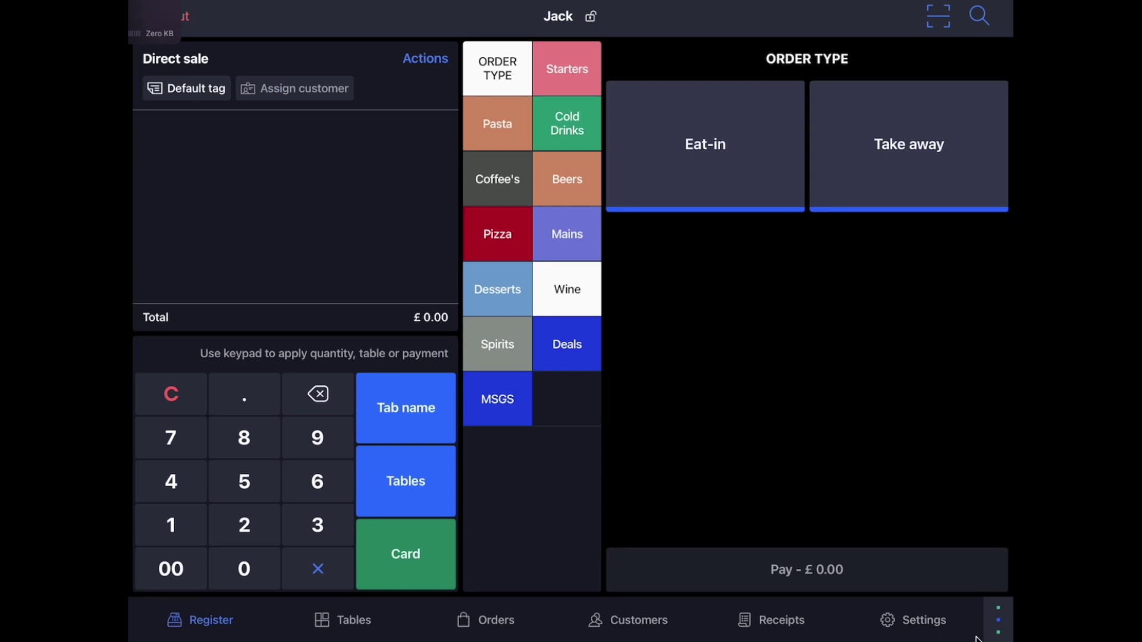
left_click(1011, 635)
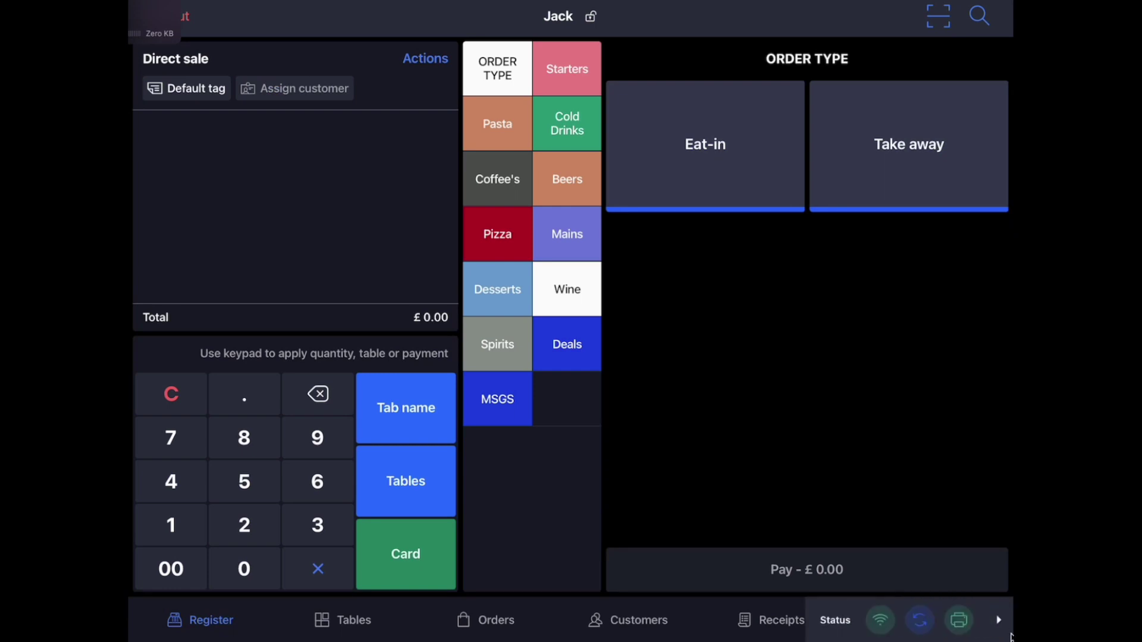
left_click(959, 621)
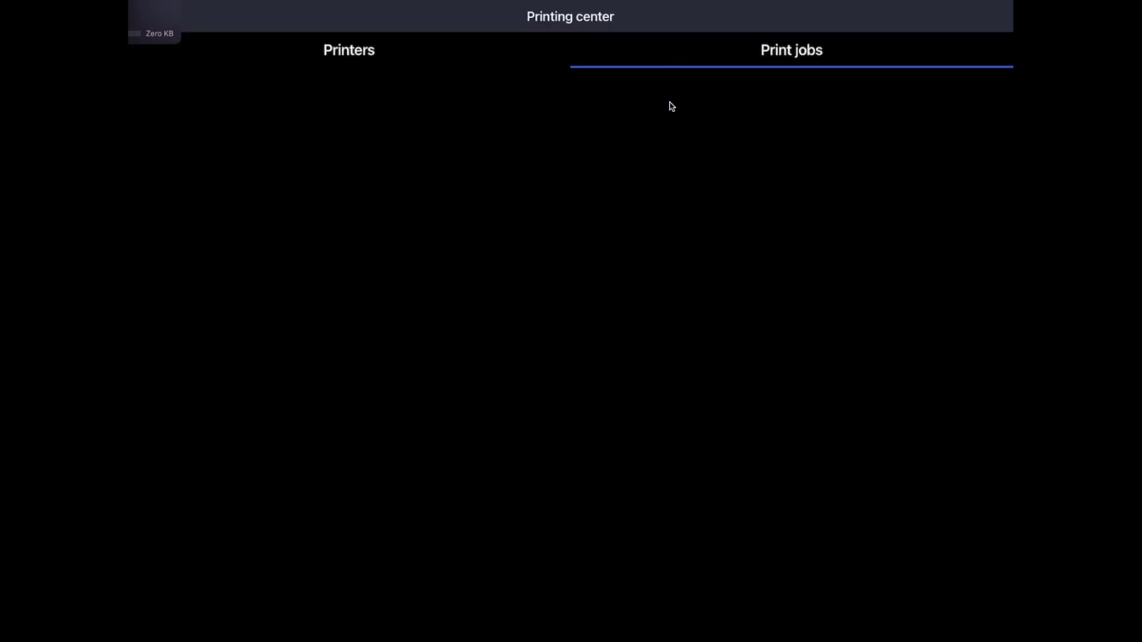